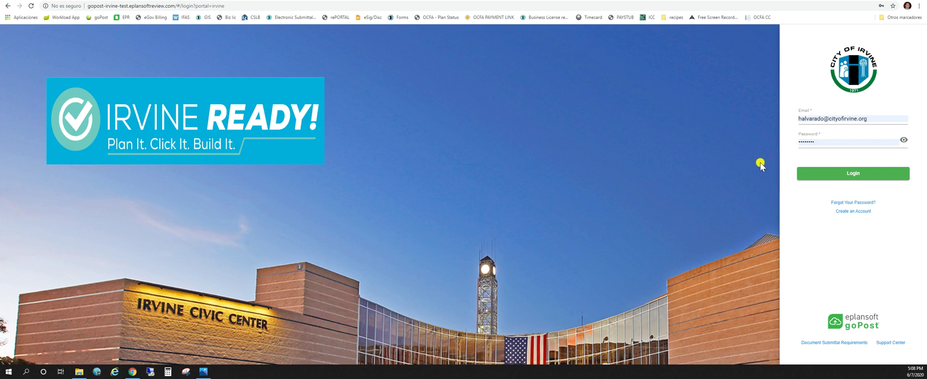
Log in to the City of Irvine portal and postpone two-step authentication setup
left_click(817, 175)
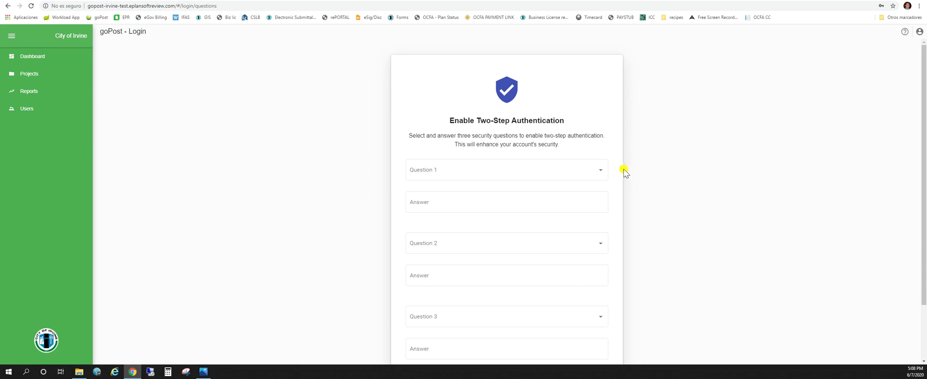
scroll(633, 191, "down", 2)
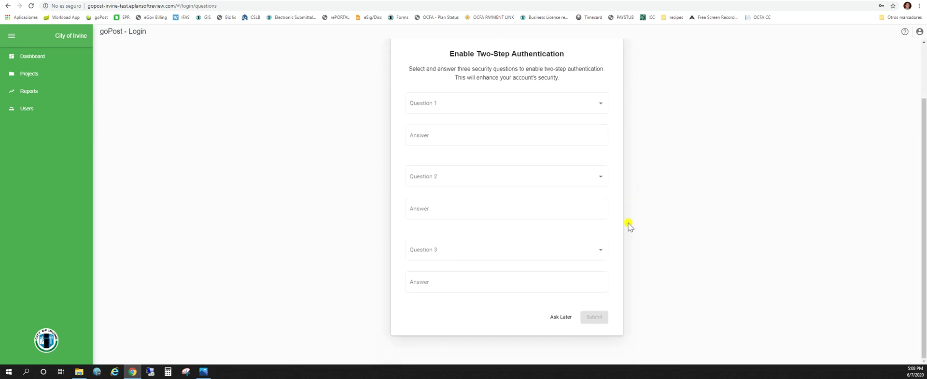
left_click(561, 317)
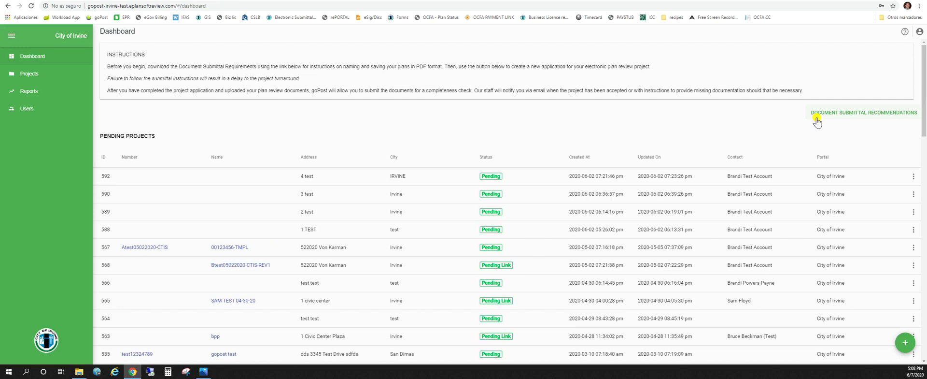
left_click(817, 119)
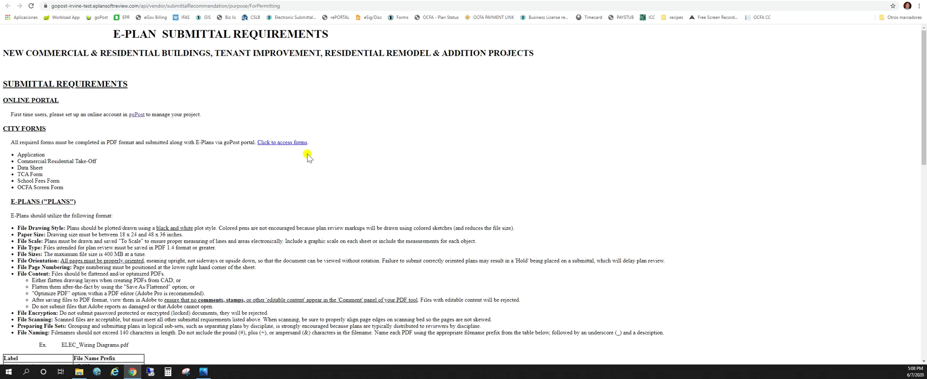
scroll(293, 160, "down", 6)
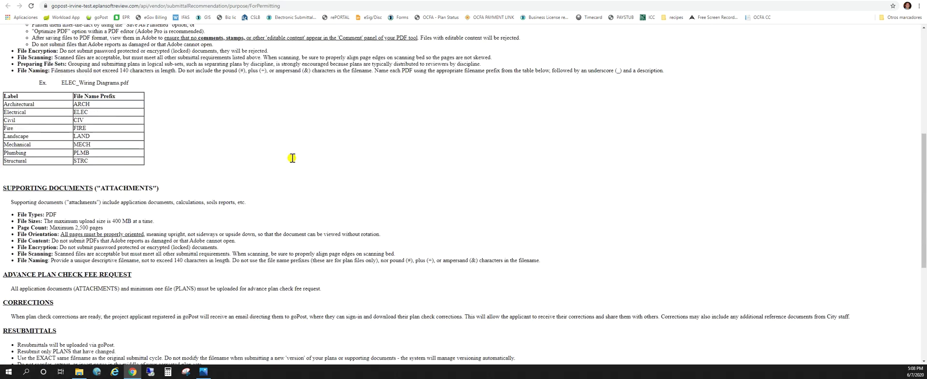
scroll(292, 160, "down", 3)
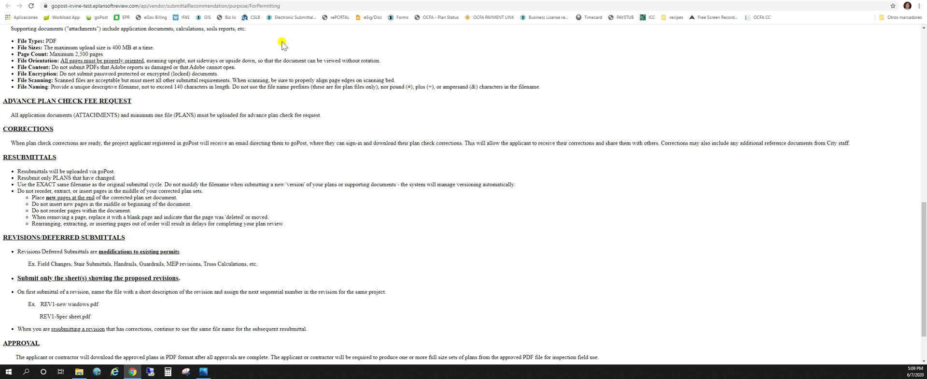
left_click(257, 1)
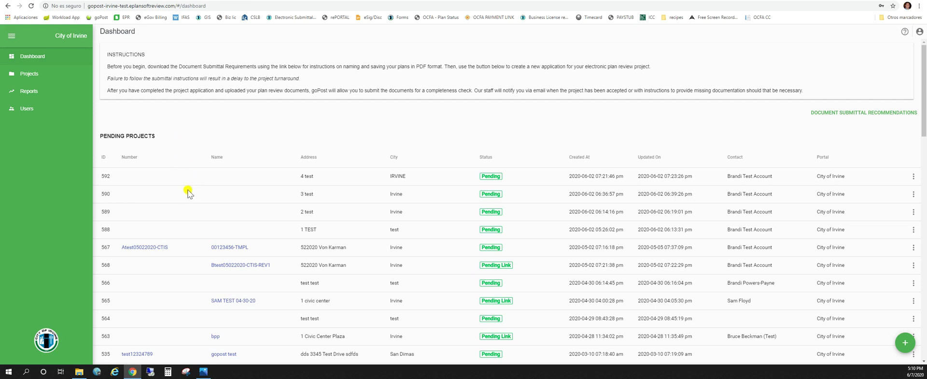
Open project 597 'Trickle Down Fountains and Pools' from the Recent Projects list
scroll(188, 192, "down", 5)
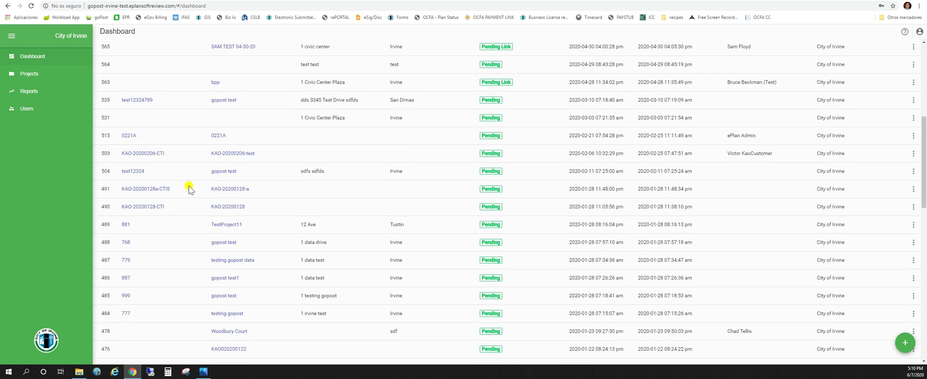
scroll(188, 191, "down", 5)
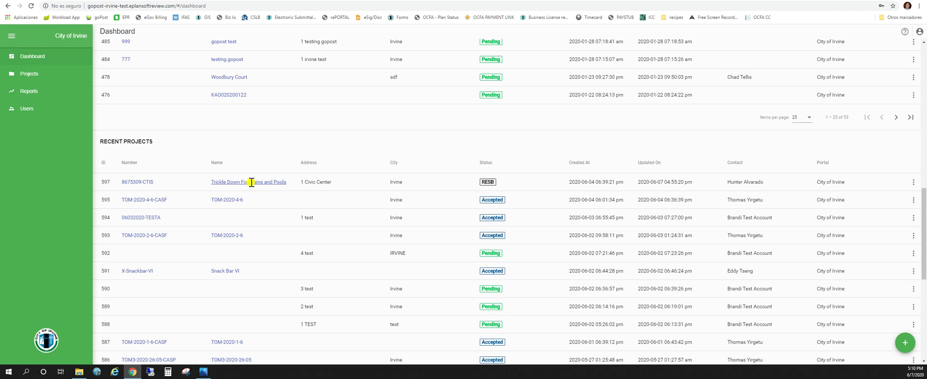
left_click(252, 182)
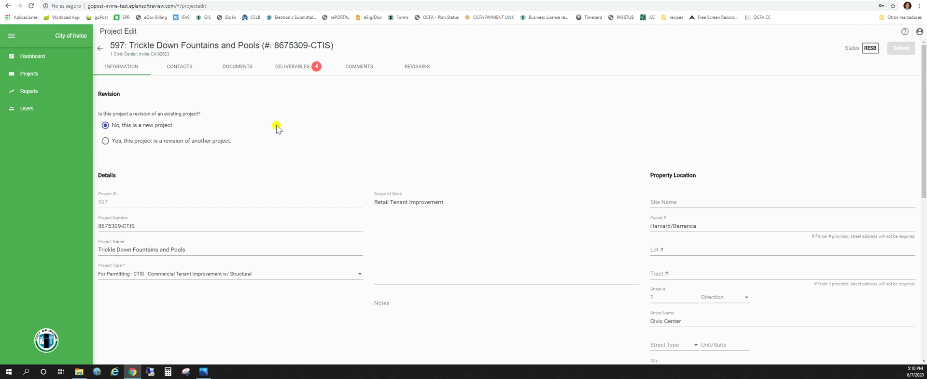
Show the project's Deliverables documents, listing the Mech, Struc, Arch and Elec sheets
left_click(292, 69)
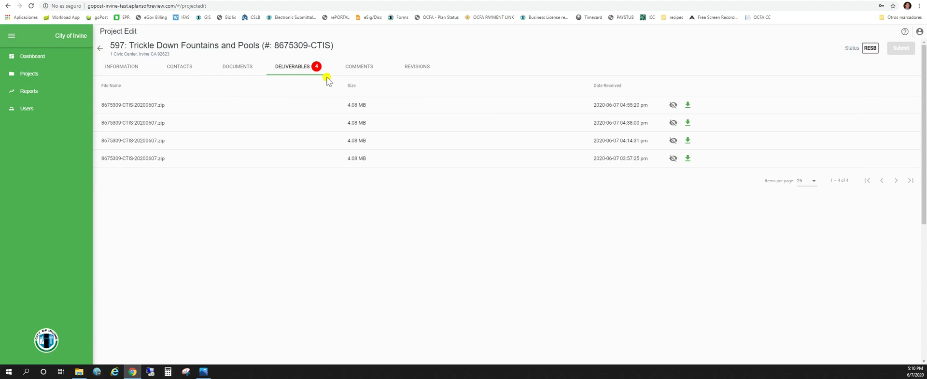
left_click(236, 68)
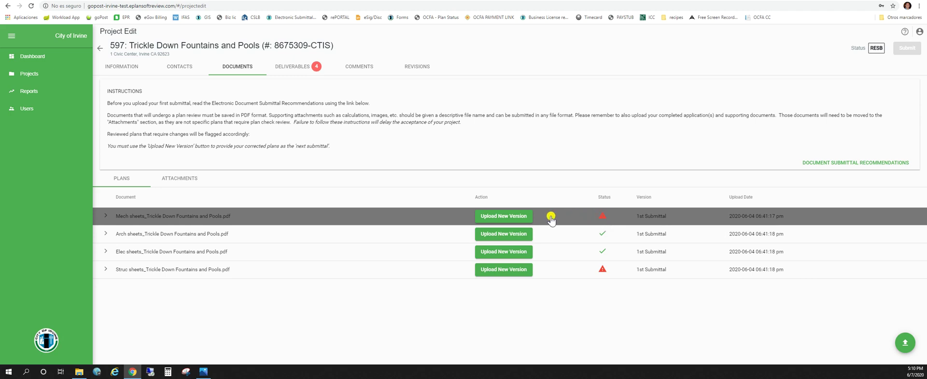
left_click(496, 217)
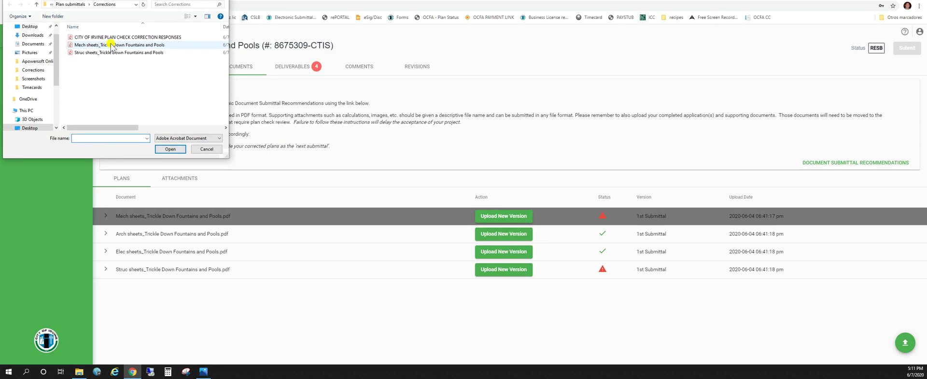
left_click(111, 44)
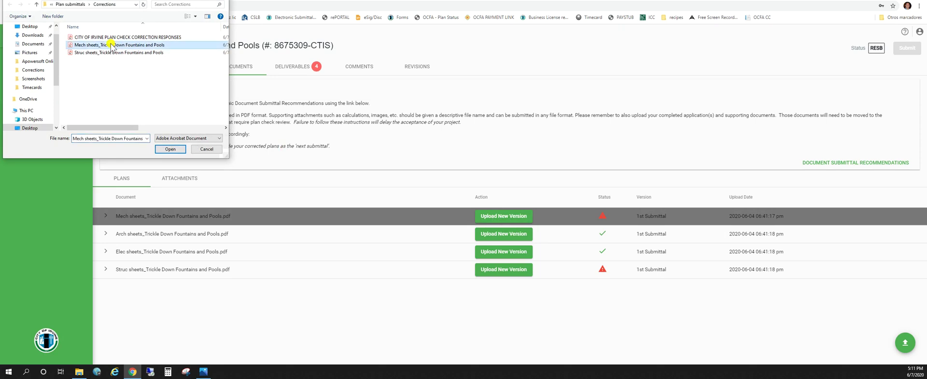
left_click(164, 150)
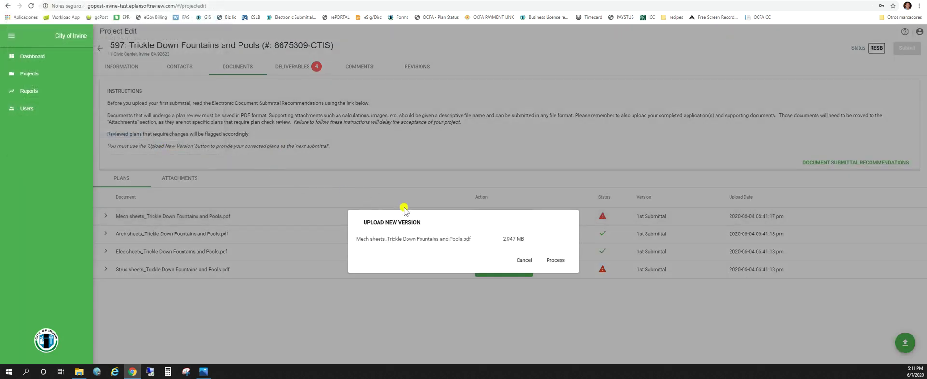
left_click(556, 259)
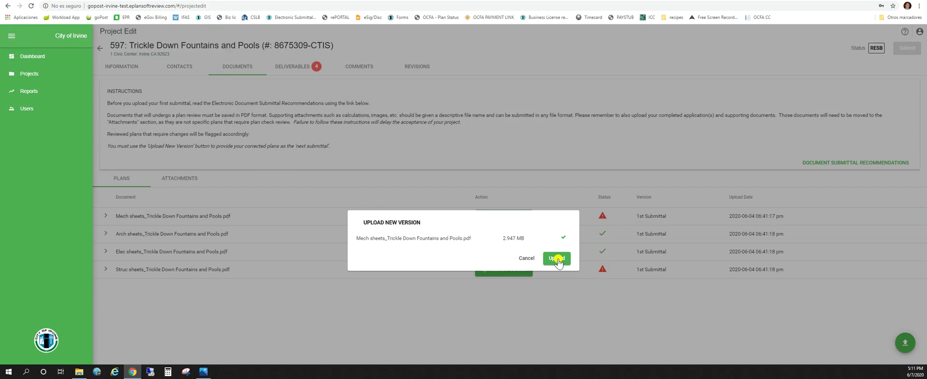
left_click(557, 259)
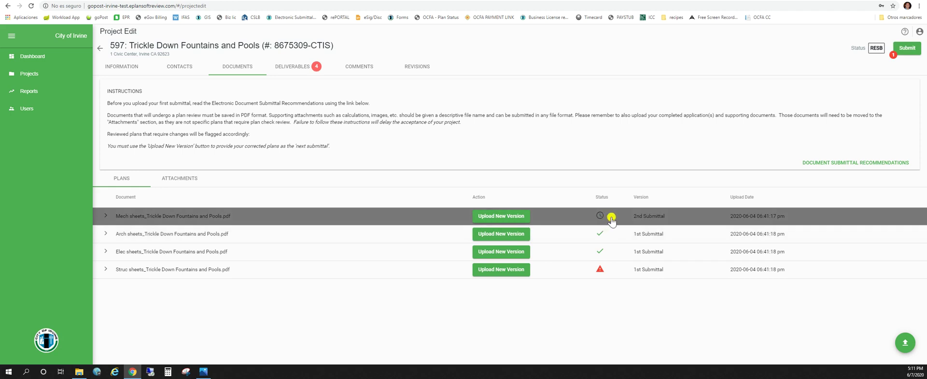
Upload the corrected Struc sheets PDF as the 2nd Submittal version of Struc sheets
left_click(528, 270)
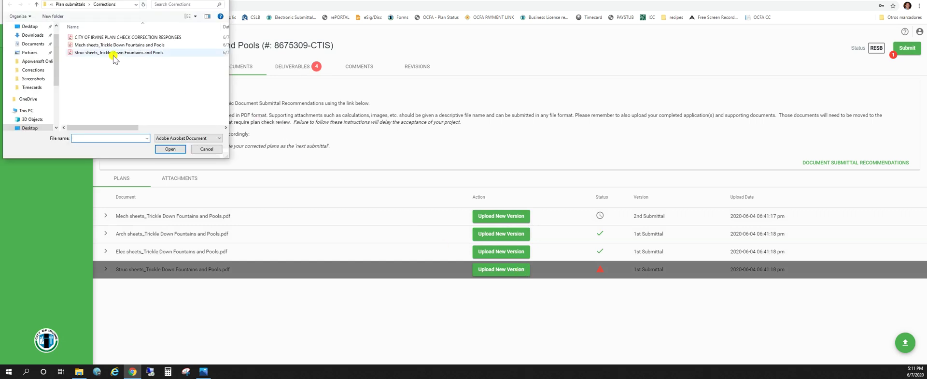
left_click(113, 54)
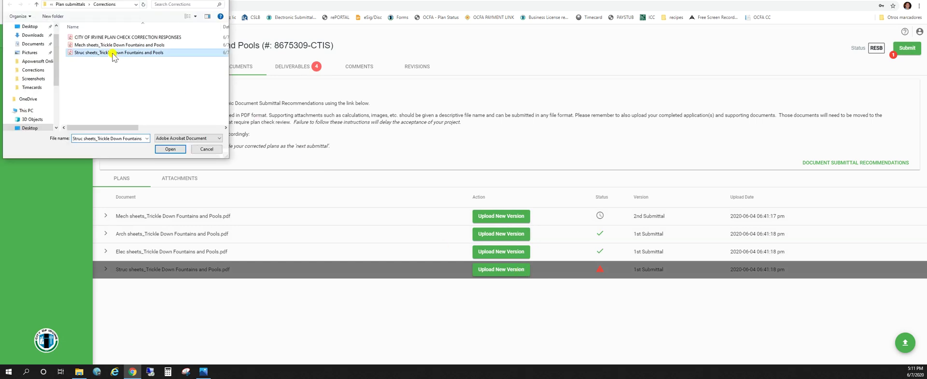
left_click(169, 149)
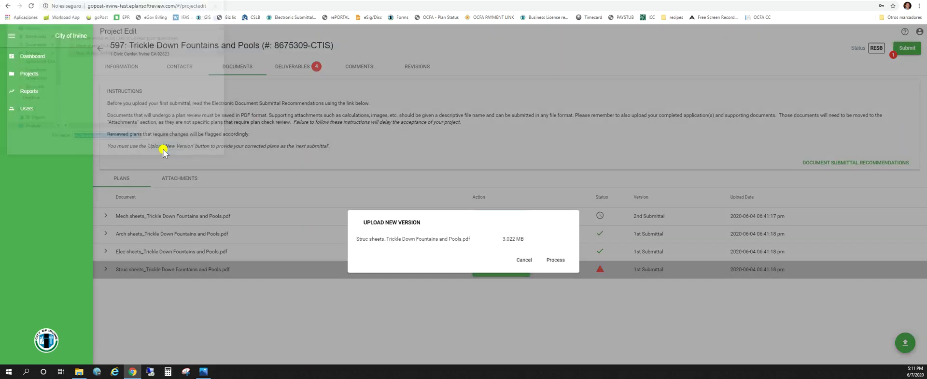
left_click(559, 263)
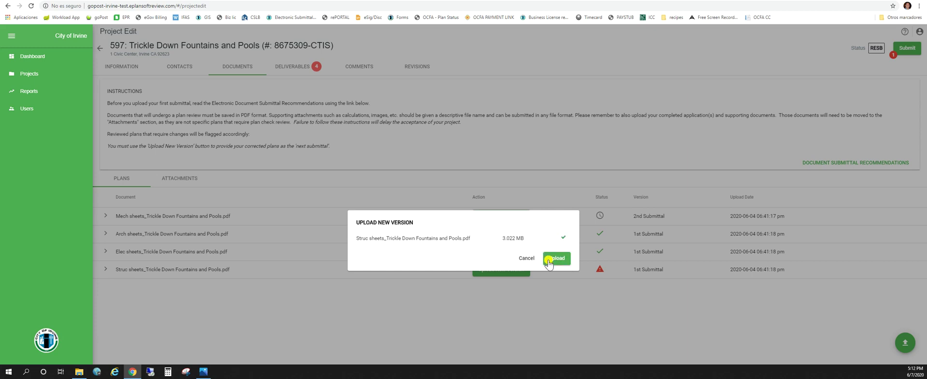
left_click(550, 259)
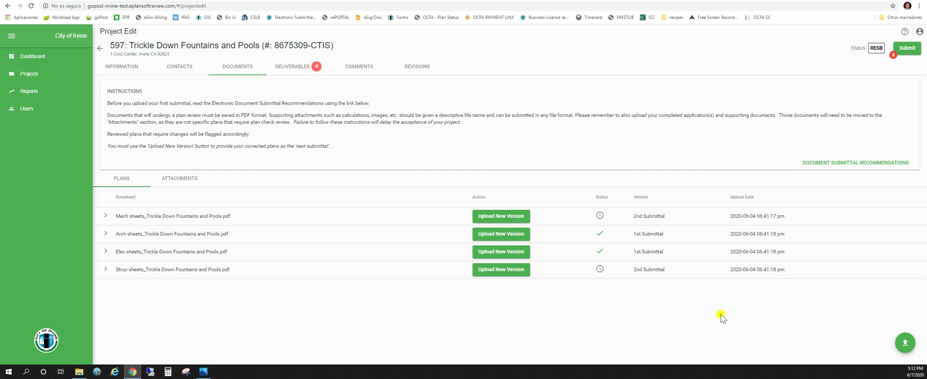
Upload 'CITY OF IRVINE PLAN CHECK CORRECTION RESPONSES' PDF, mark it as an attachment, and process it
left_click(906, 343)
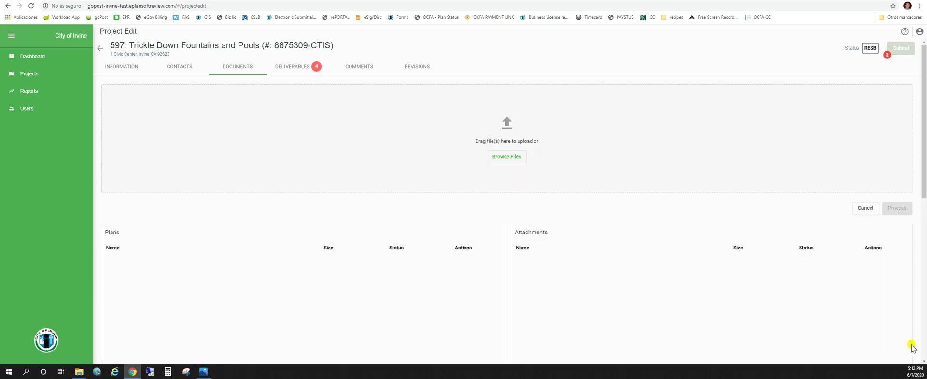
left_click(496, 158)
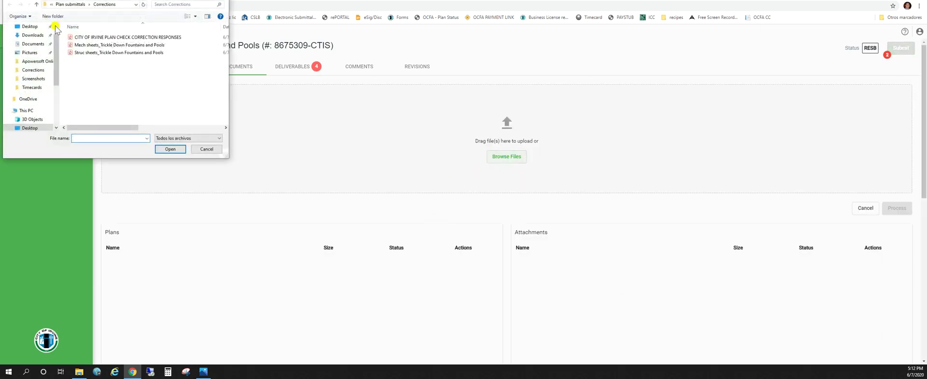
left_click(114, 38)
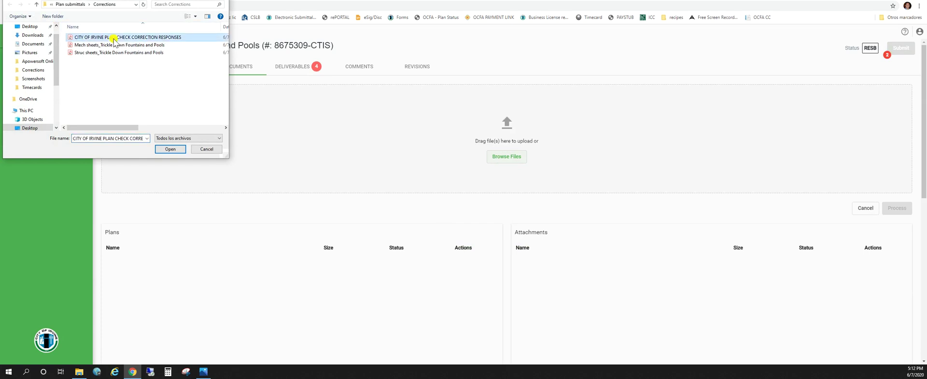
left_click(170, 149)
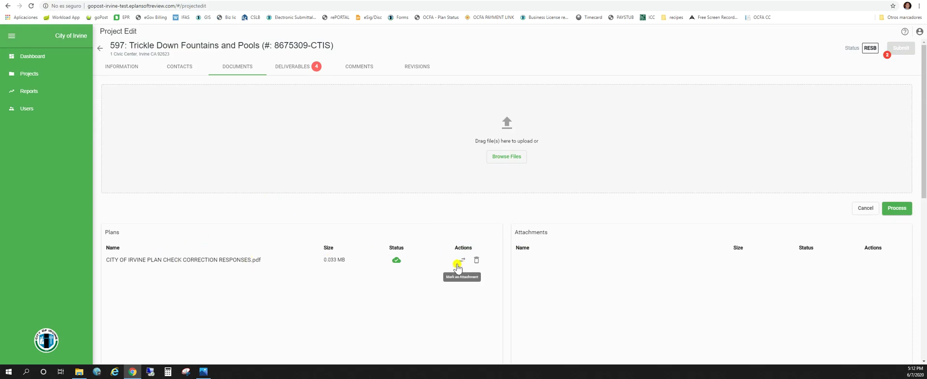
left_click(460, 264)
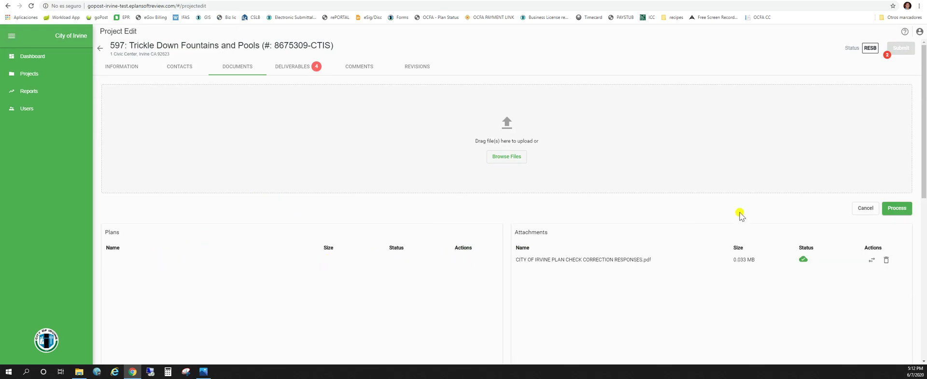
left_click(895, 209)
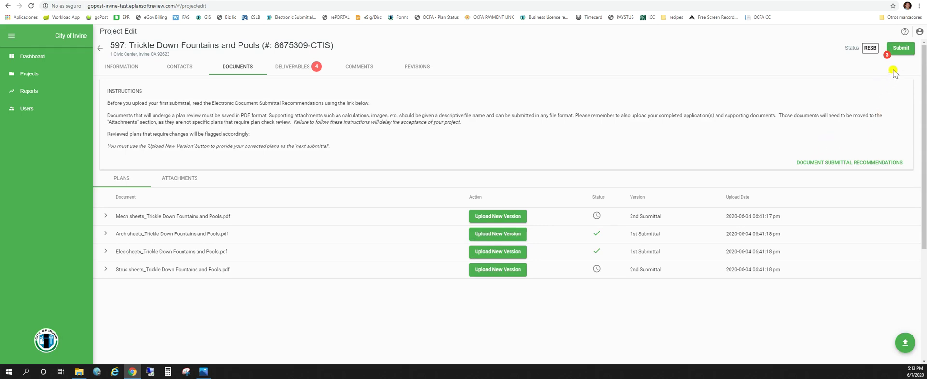
Submit the project as Pending and review Mech and Struc sheet versions plus the attachments list
left_click(900, 51)
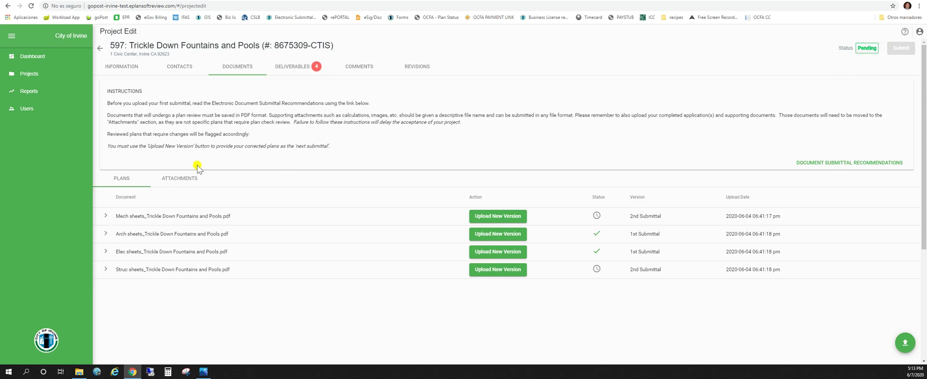
left_click(267, 217)
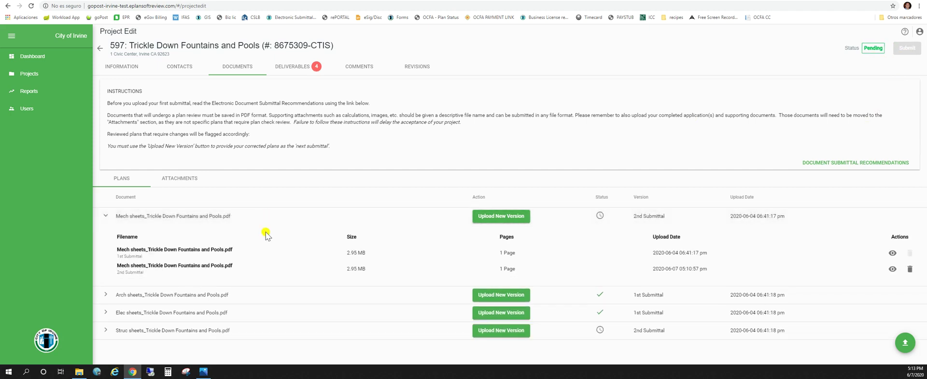
left_click(238, 329)
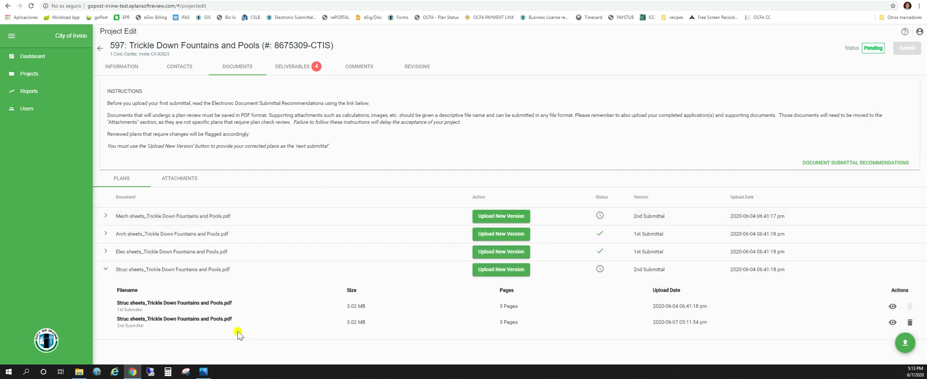
left_click(173, 179)
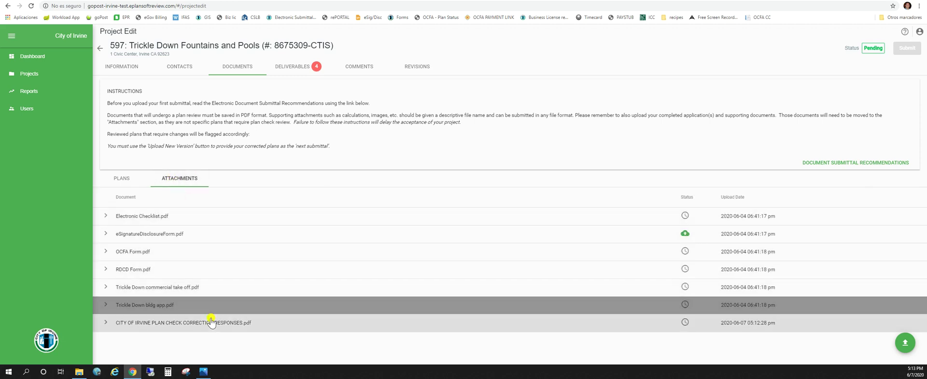